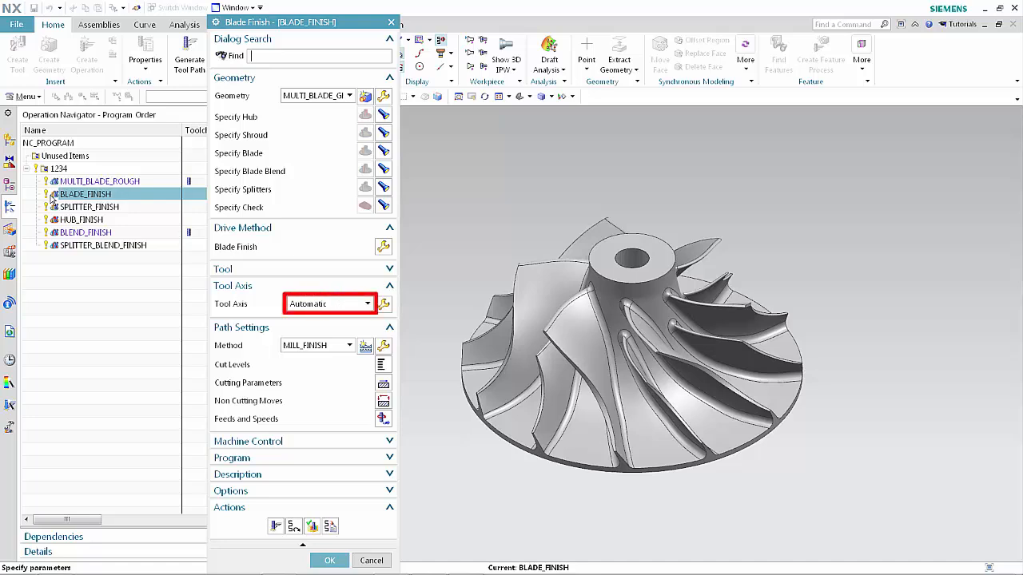
# Configure the Automatic tool axis of the blade finish operation with Spherical Angles smoothing, a tilt clearance angle of 9 and minimum lead angle of 0
pyautogui.click(382, 306)
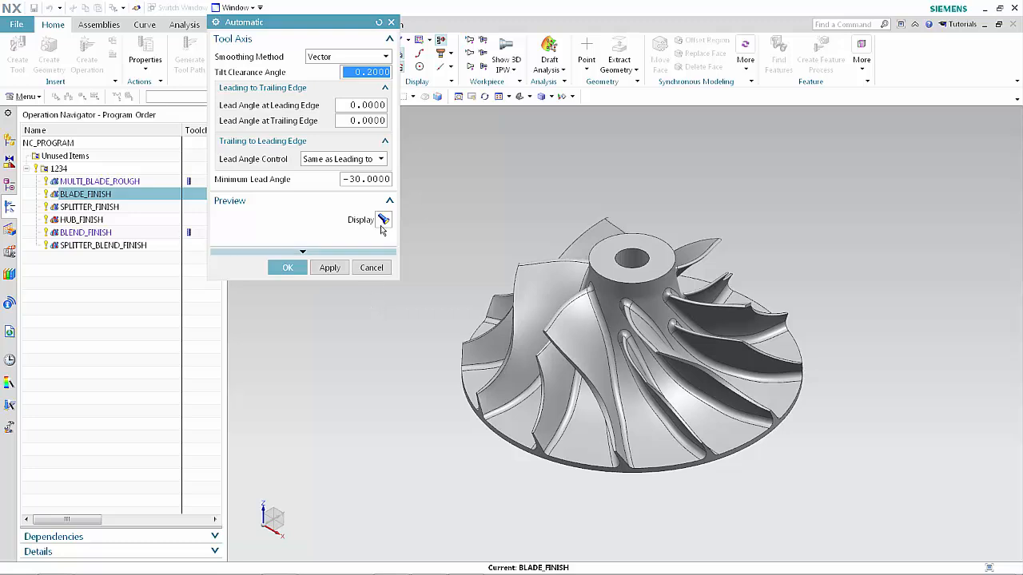
pyautogui.click(386, 57)
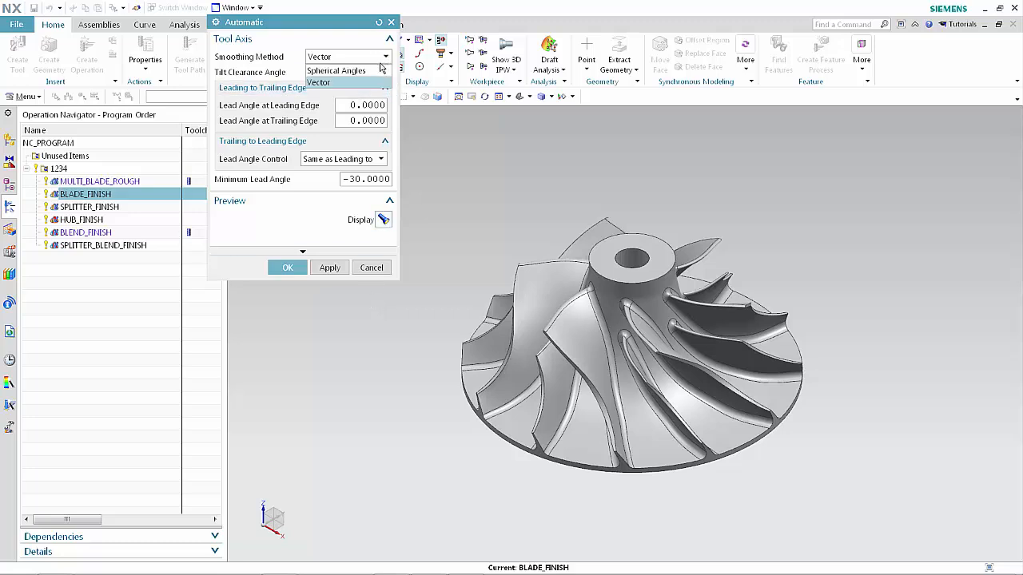
pyautogui.click(382, 71)
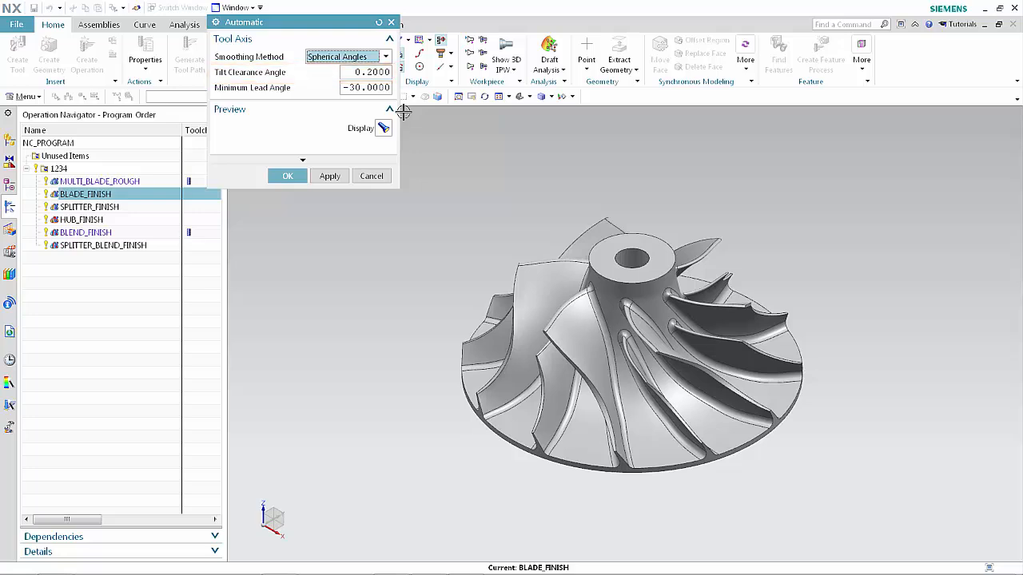
pyautogui.click(385, 72)
pyautogui.doubleClick(384, 72)
pyautogui.write('9')
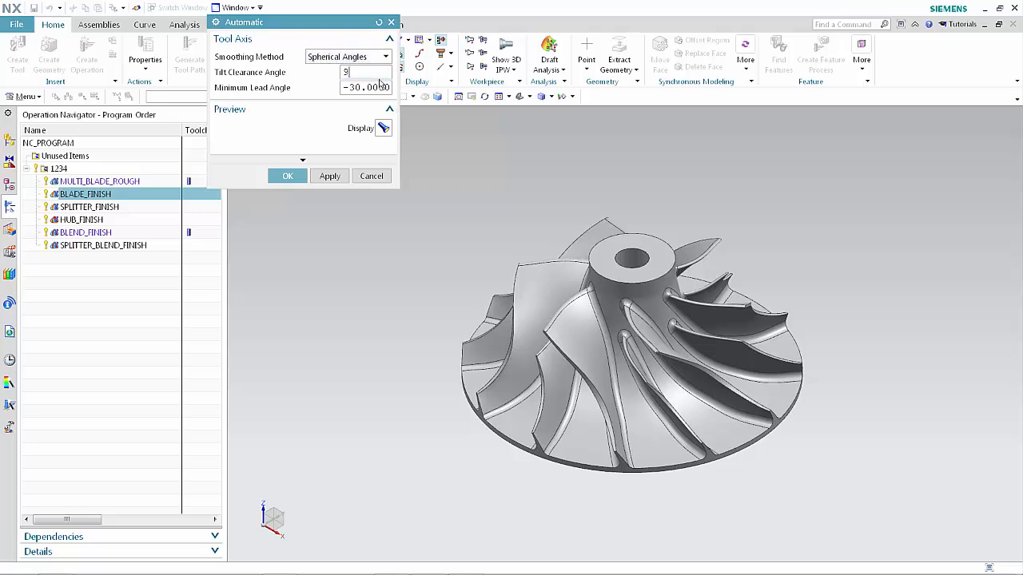
pyautogui.click(374, 85)
pyautogui.doubleClick(376, 86)
pyautogui.write('0')
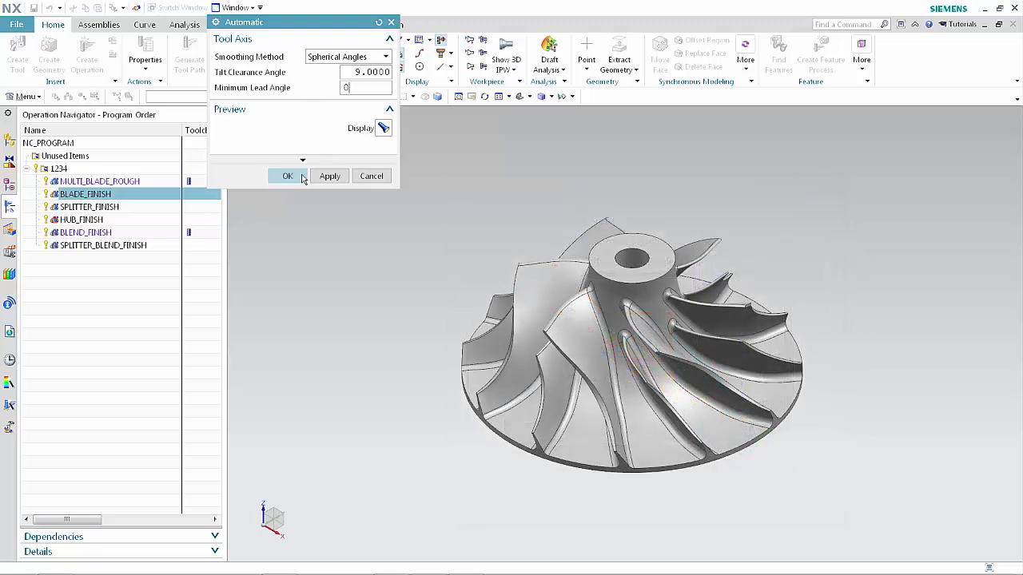
pyautogui.click(289, 177)
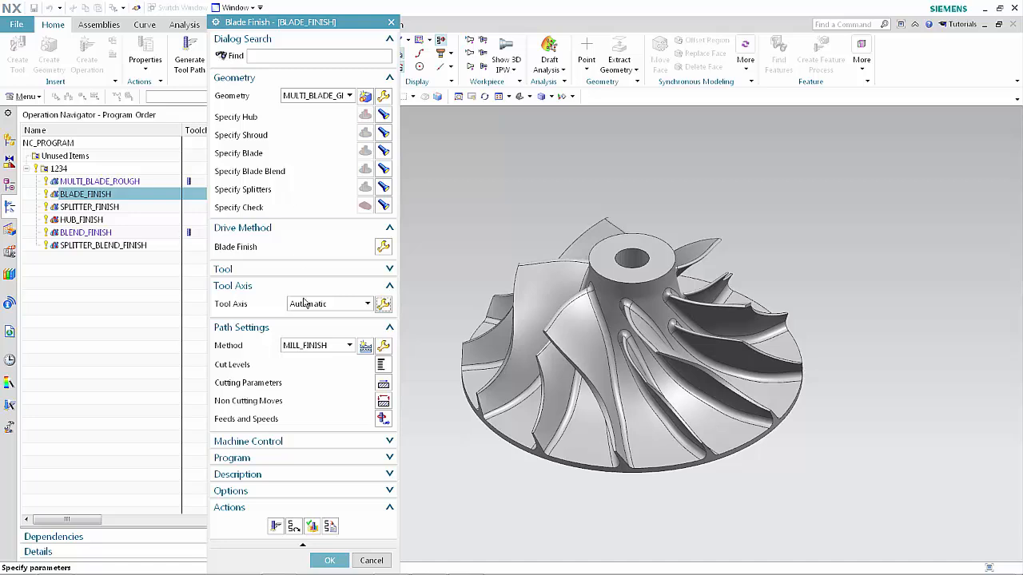
# Generate the blade finish tool path and replay its tool motion in the verification
pyautogui.click(275, 525)
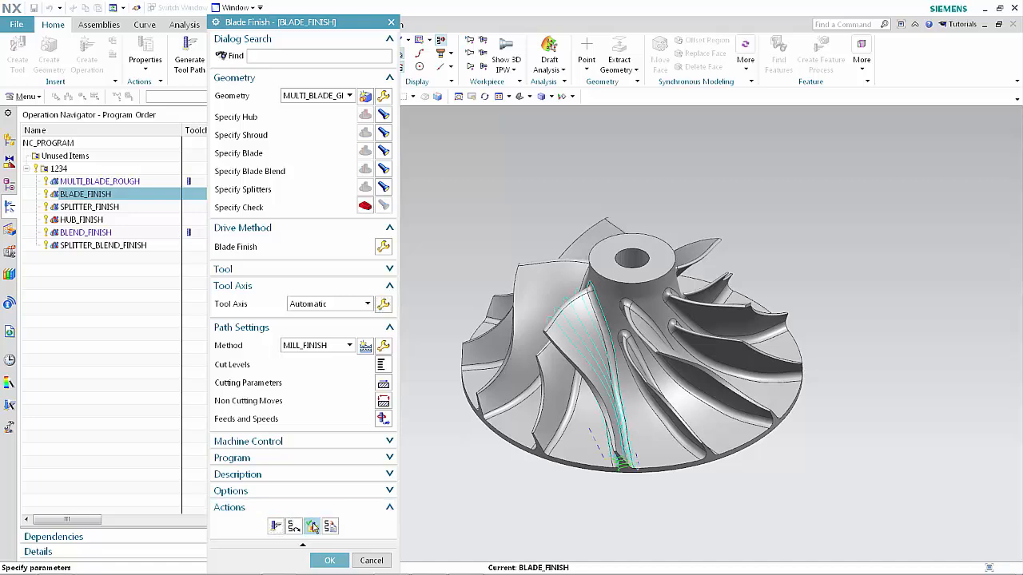
pyautogui.click(312, 526)
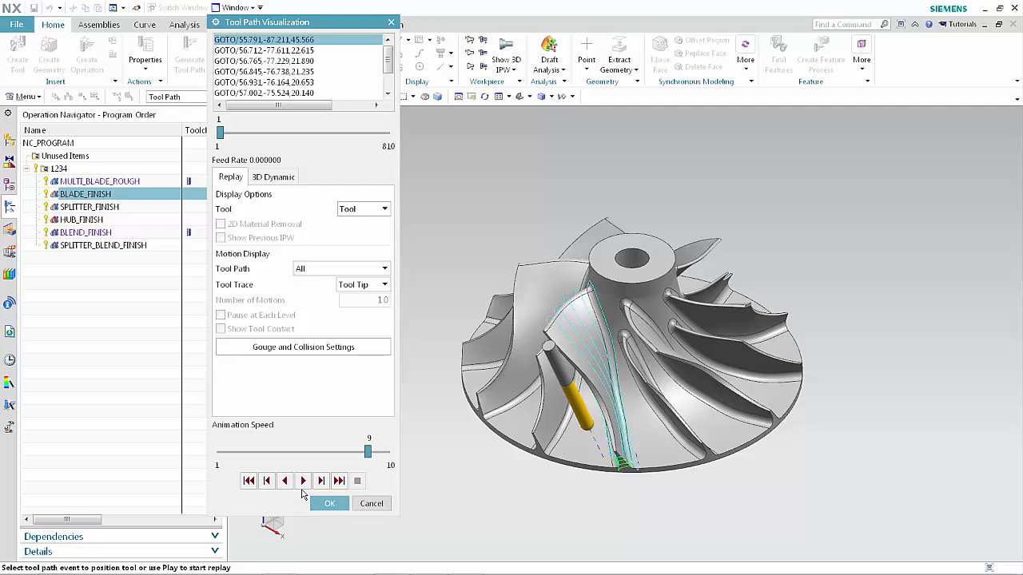
pyautogui.click(304, 480)
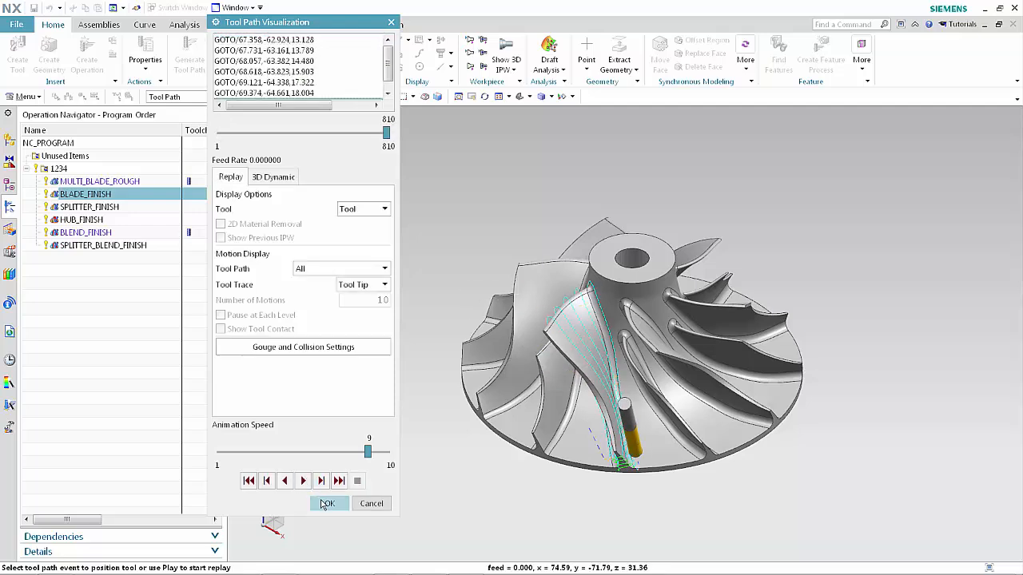
pyautogui.click(326, 503)
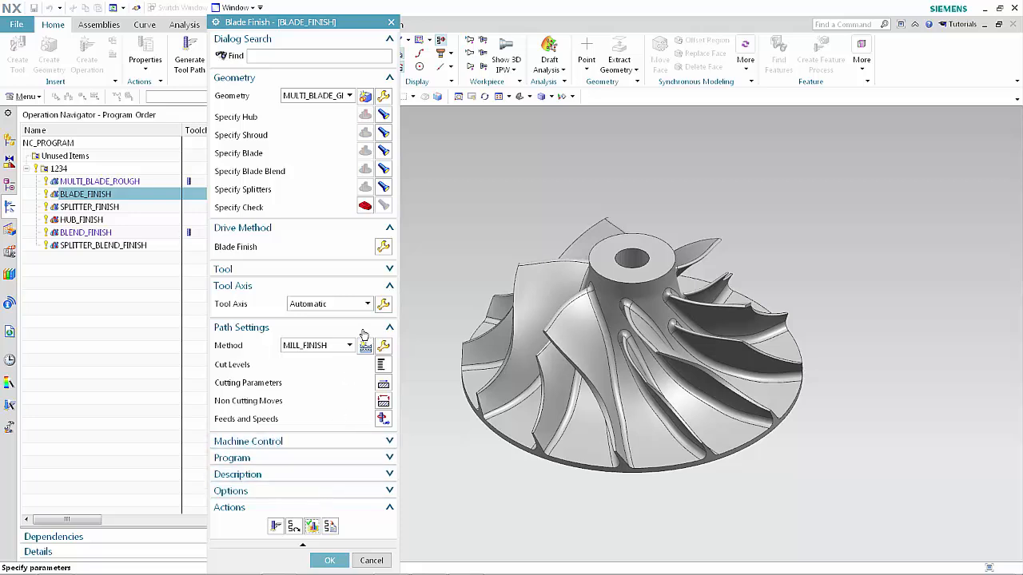
# Set the automatic tool axis's tilt clearance angle to 2 and its minimum lead angle to -20
pyautogui.click(384, 304)
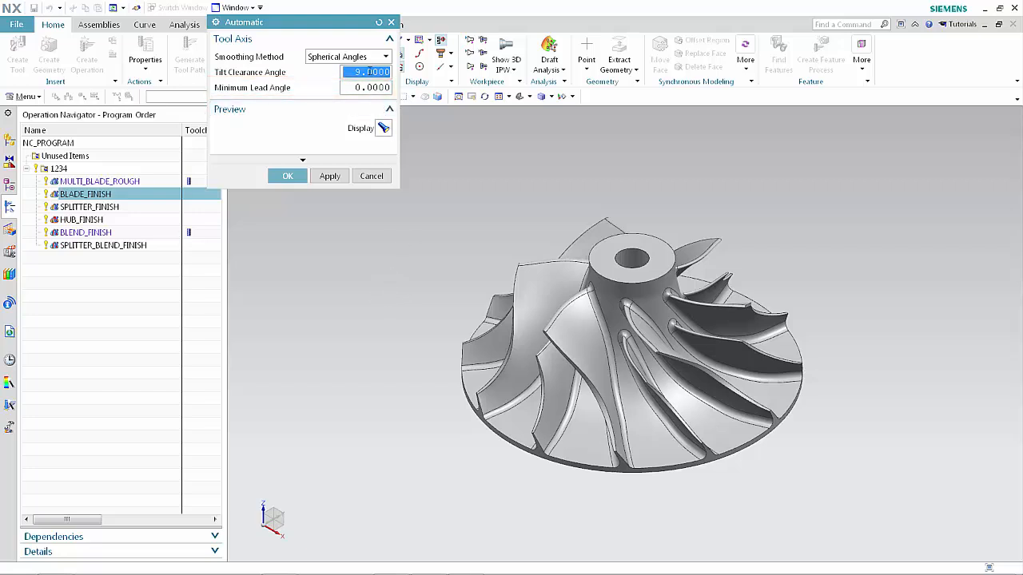
pyautogui.write('2')
pyautogui.click(379, 86)
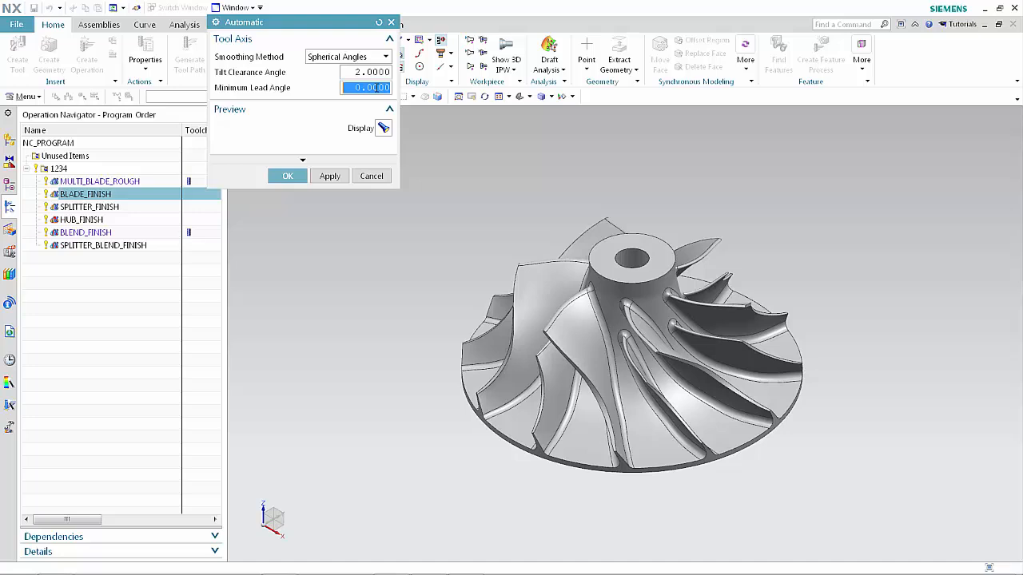
pyautogui.write('-20')
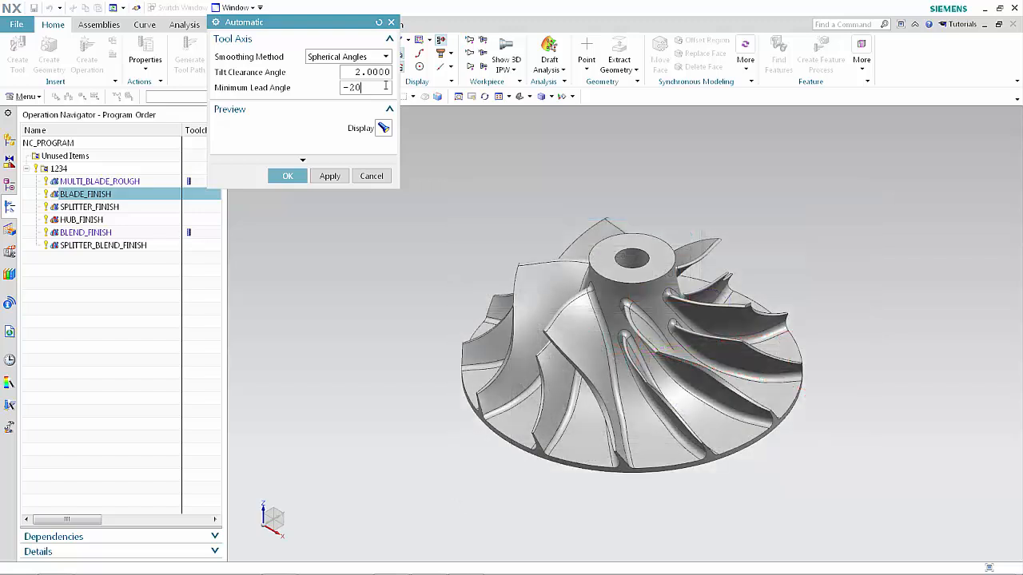
pyautogui.click(289, 178)
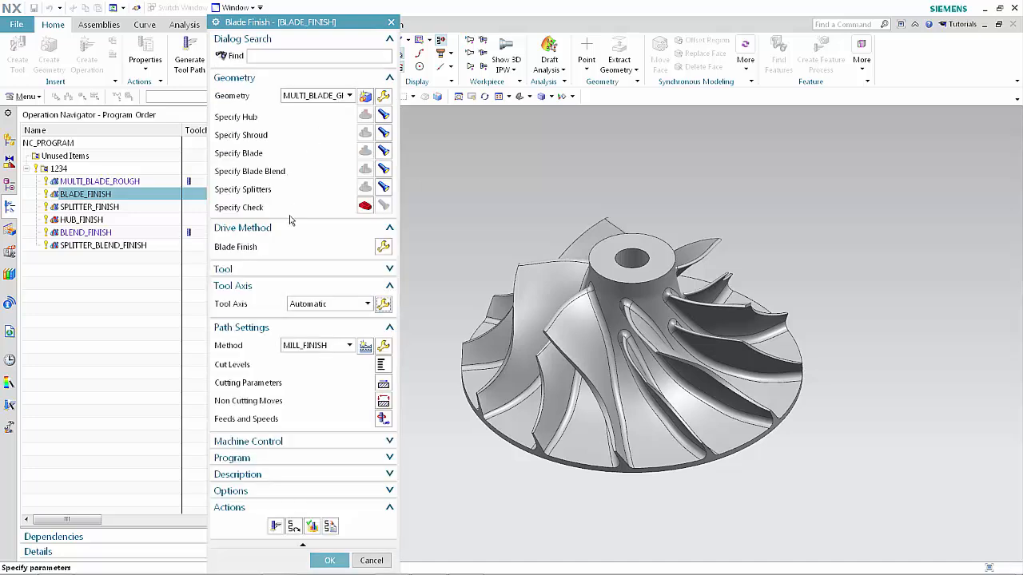
# Regenerate the blade finish tool path with the revised axis angles and replay the motion to verify it
pyautogui.click(276, 526)
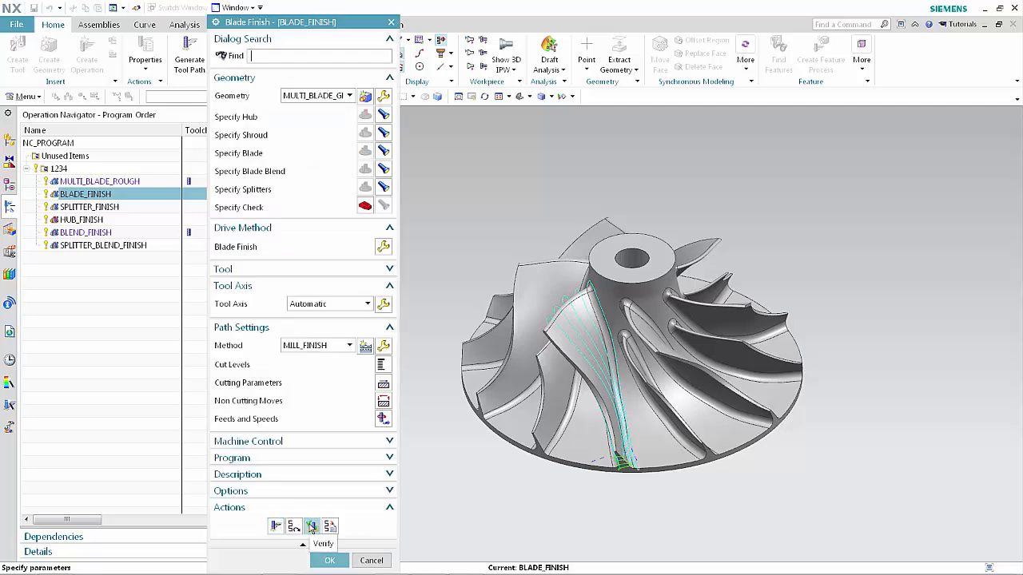
pyautogui.click(311, 527)
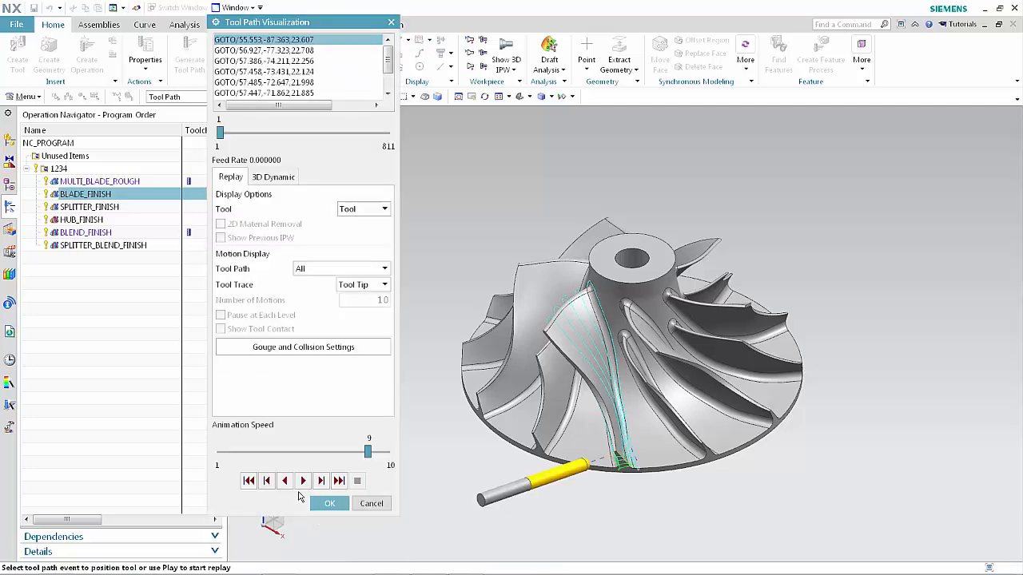
pyautogui.click(303, 480)
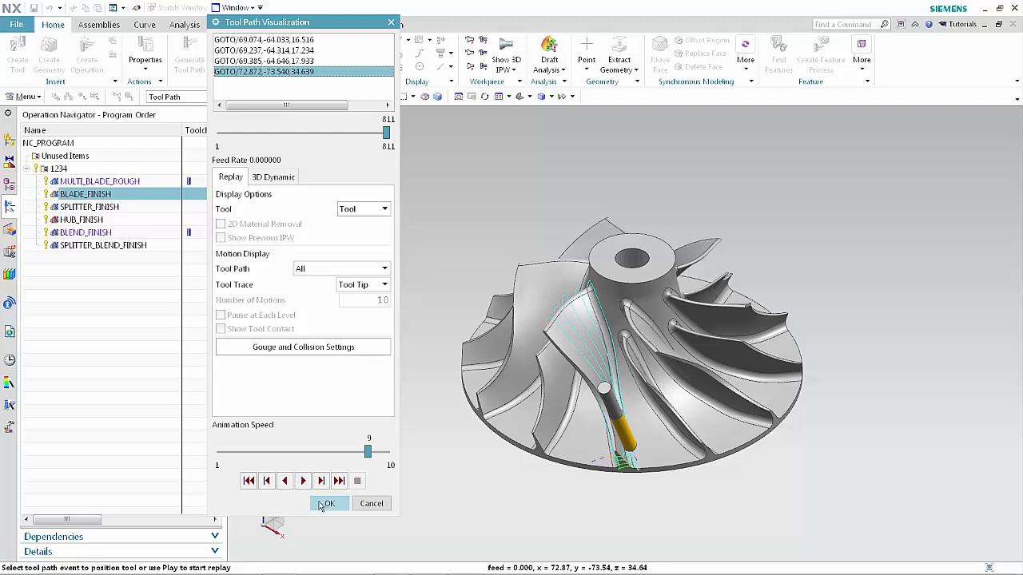
pyautogui.click(325, 503)
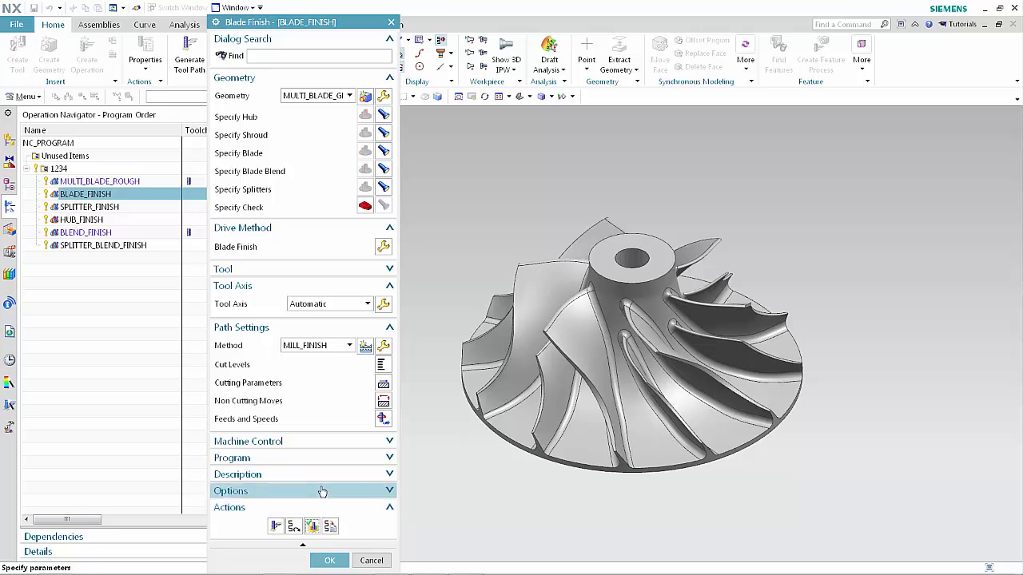
# Switch the tool axis to Interpolate Vector and reorient the second vector to about 0.93 lead and 41.38 tilt
pyautogui.click(368, 305)
pyautogui.click(357, 330)
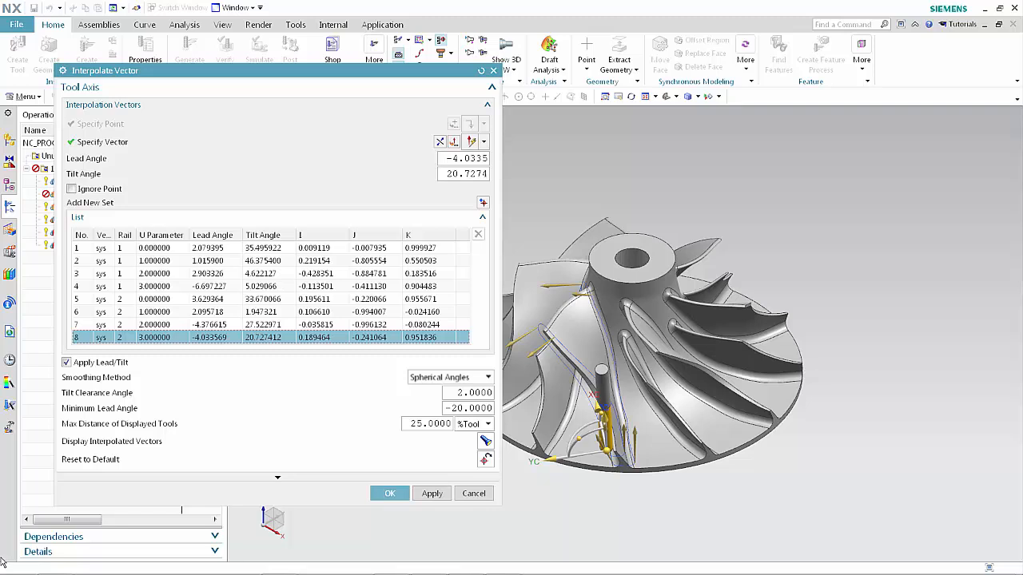
pyautogui.click(88, 261)
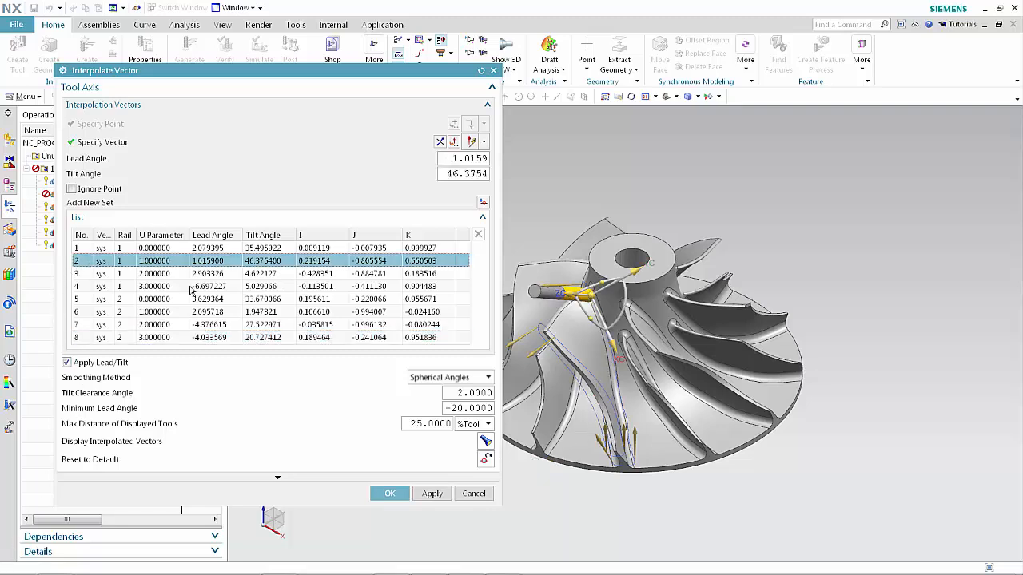
pyautogui.moveTo(602, 276)
pyautogui.mouseDown()
pyautogui.moveTo(615, 239)
pyautogui.moveTo(589, 267)
pyautogui.moveTo(589, 289)
pyautogui.mouseUp()
pyautogui.moveTo(592, 288); pyautogui.dragTo(596, 286)
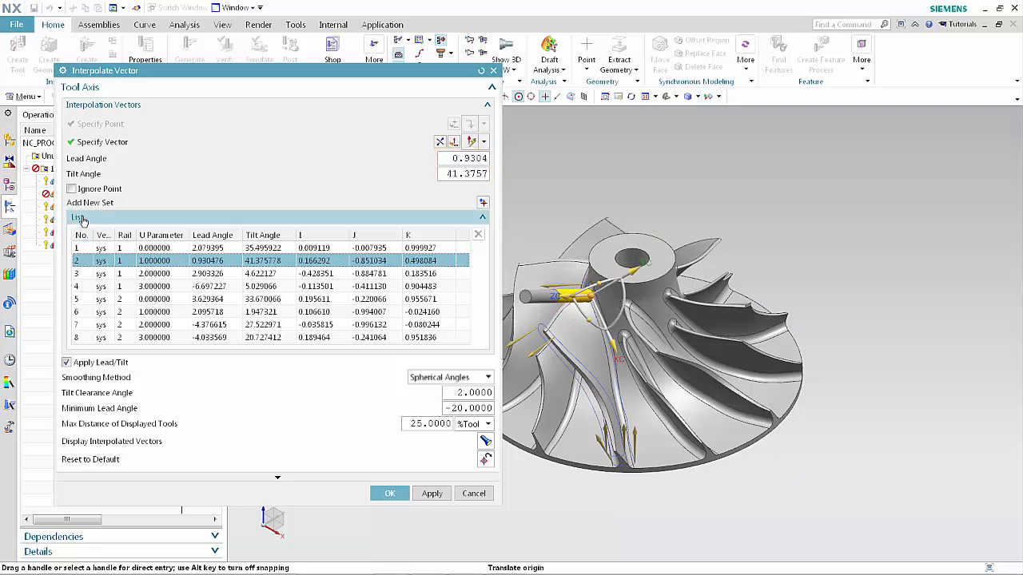
# Try ignoring the second interpolation point, include it again, and disable Apply Lead/Tilt
pyautogui.click(71, 190)
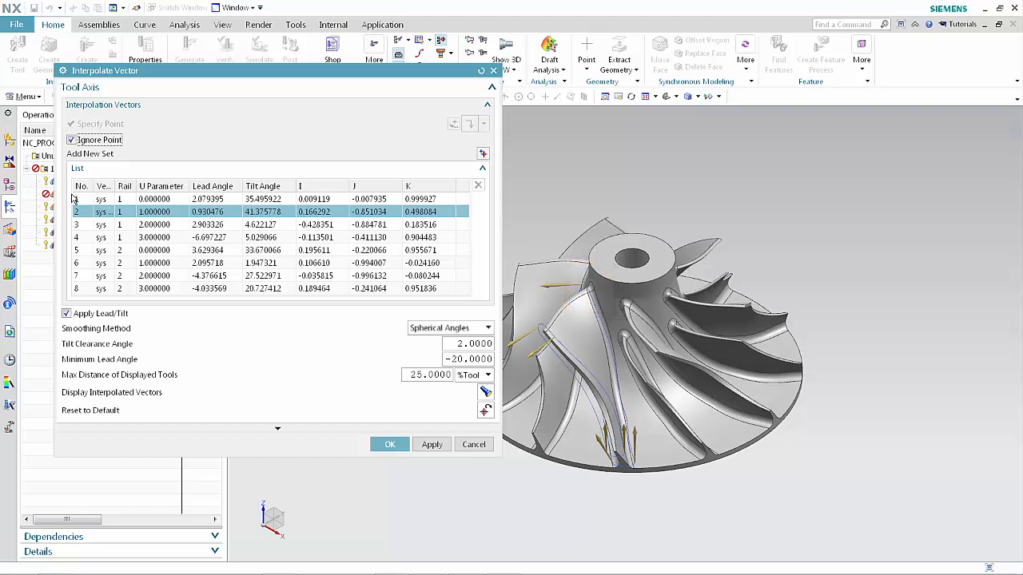
pyautogui.click(71, 139)
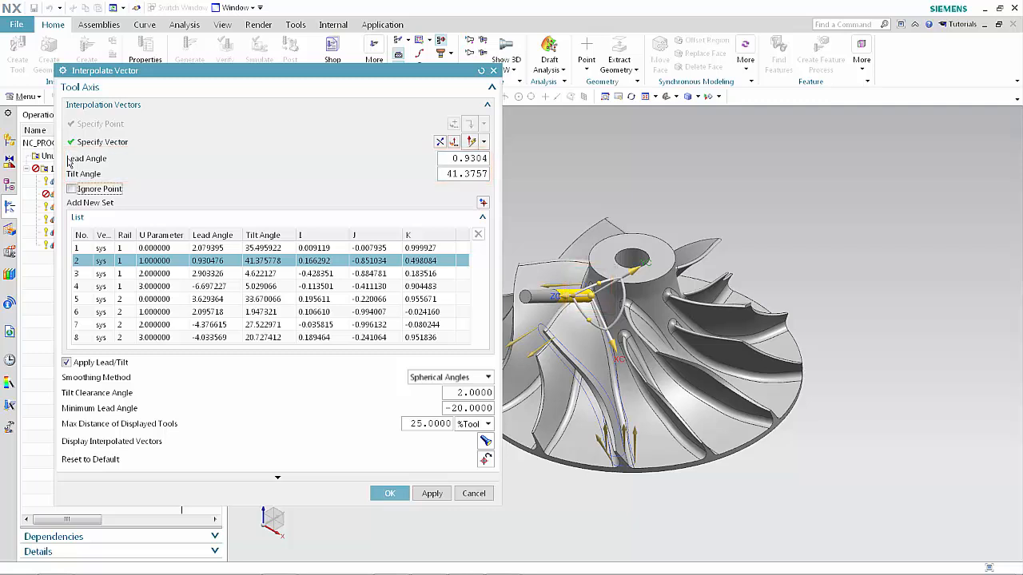
pyautogui.click(66, 363)
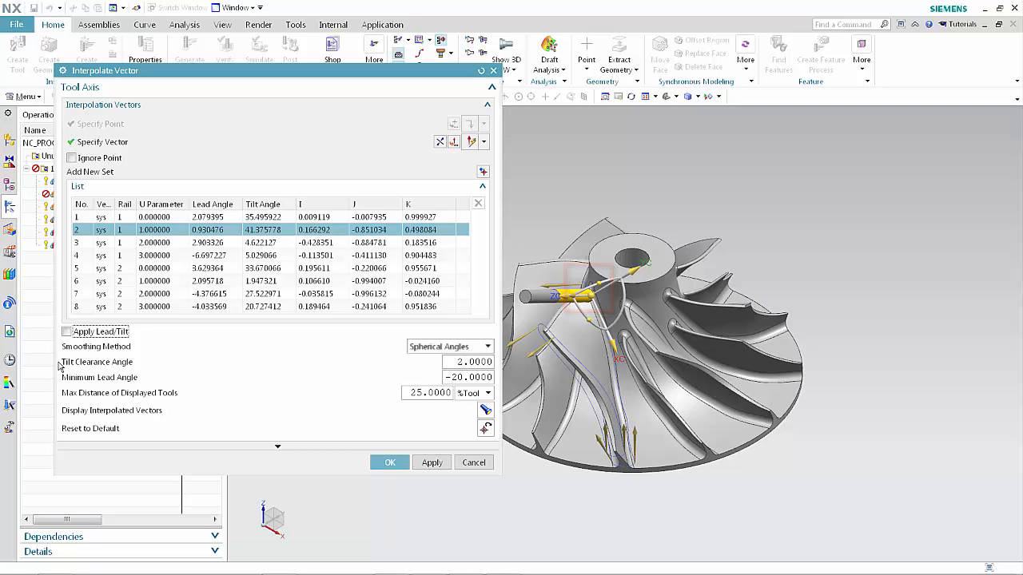
# Reset the interpolation vectors to their system defaults and display the preview of tool positions along the blade
pyautogui.click(486, 429)
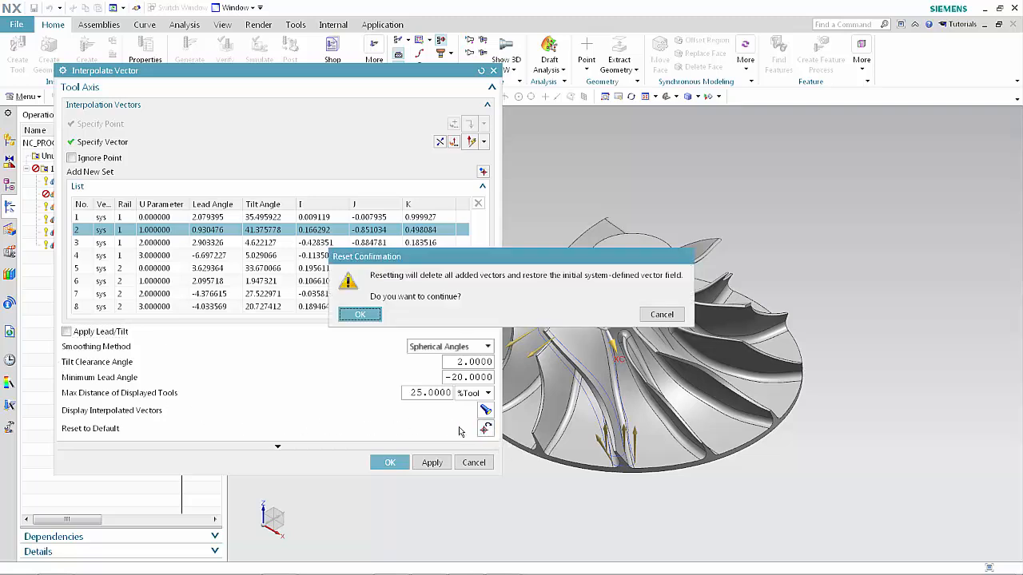
pyautogui.click(369, 316)
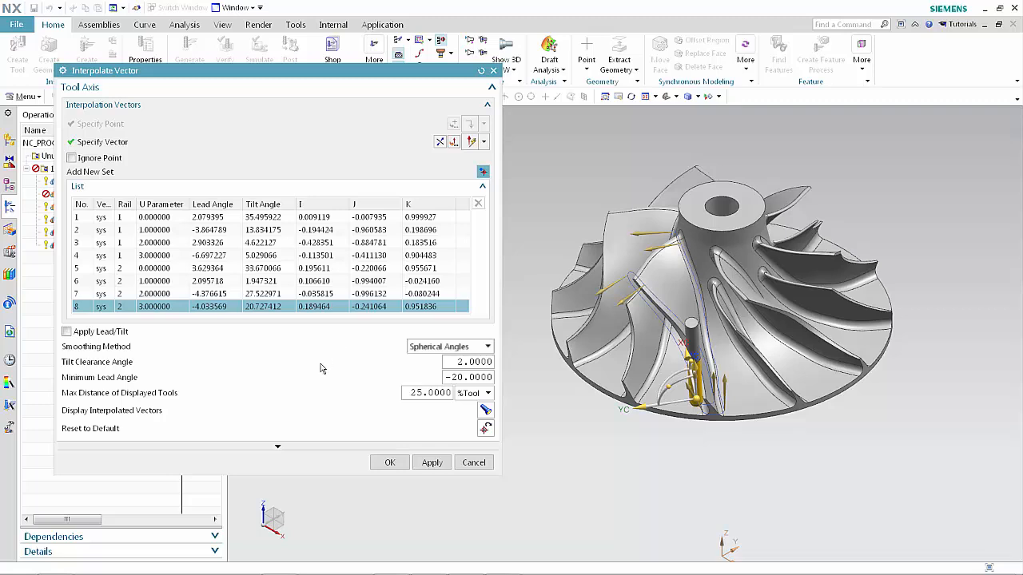
pyautogui.click(278, 448)
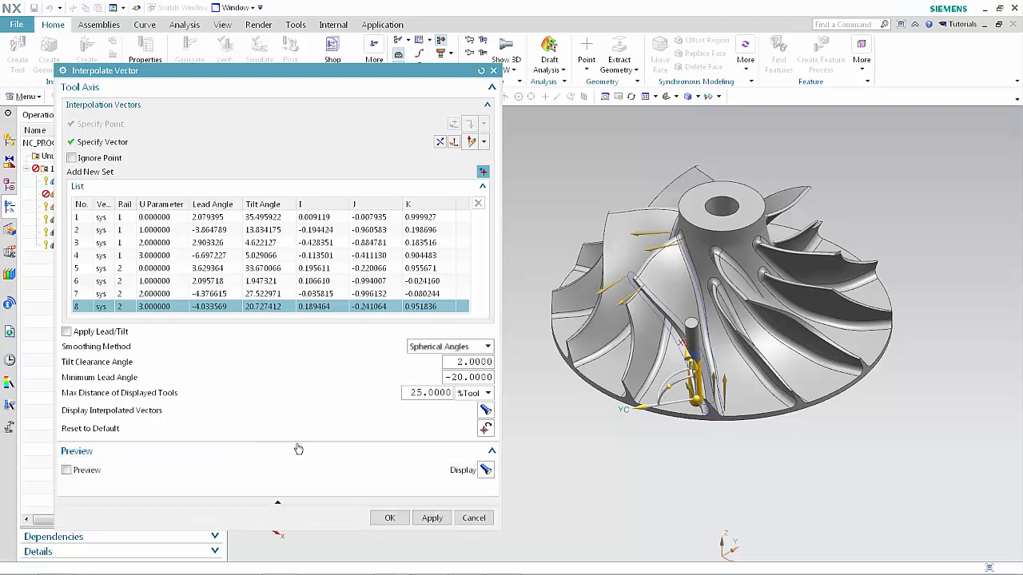
pyautogui.click(484, 471)
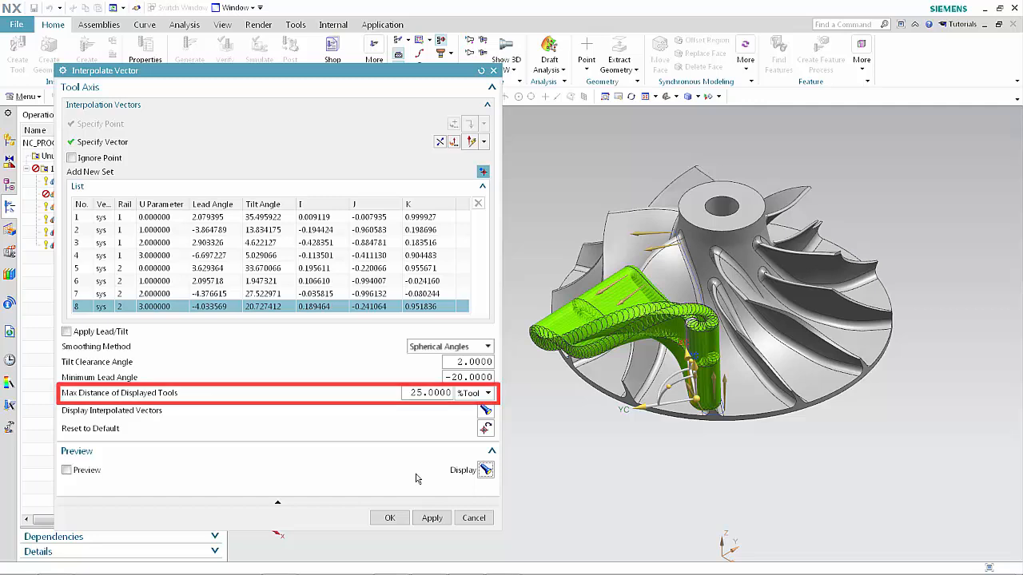
# Set the maximum distance of displayed tools to 100 %Tool, redisplay the preview tools, and accept the interpolated tool axis
pyautogui.doubleClick(433, 393)
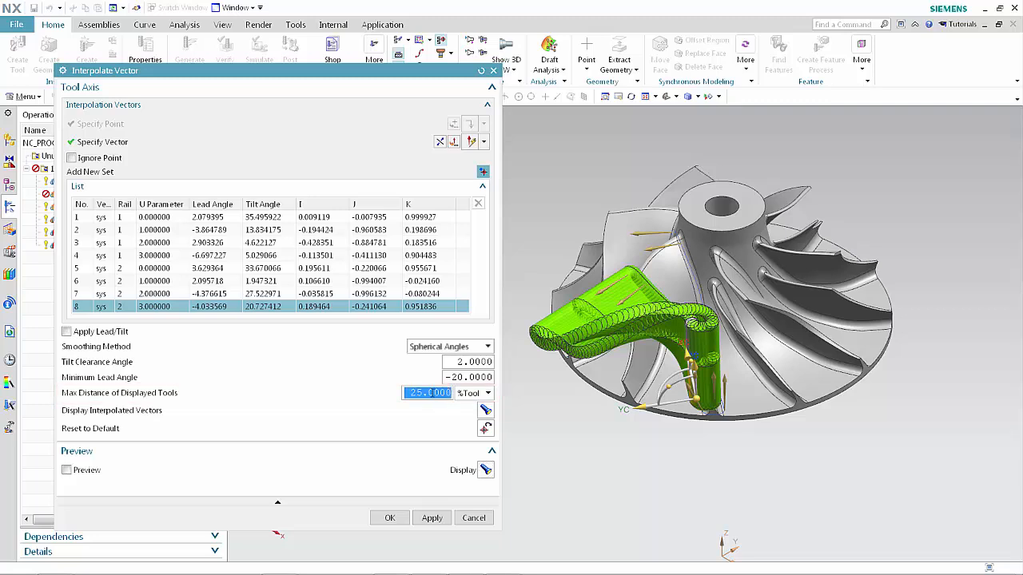
pyautogui.write('100')
pyautogui.doubleClick(432, 393)
pyautogui.click(485, 470)
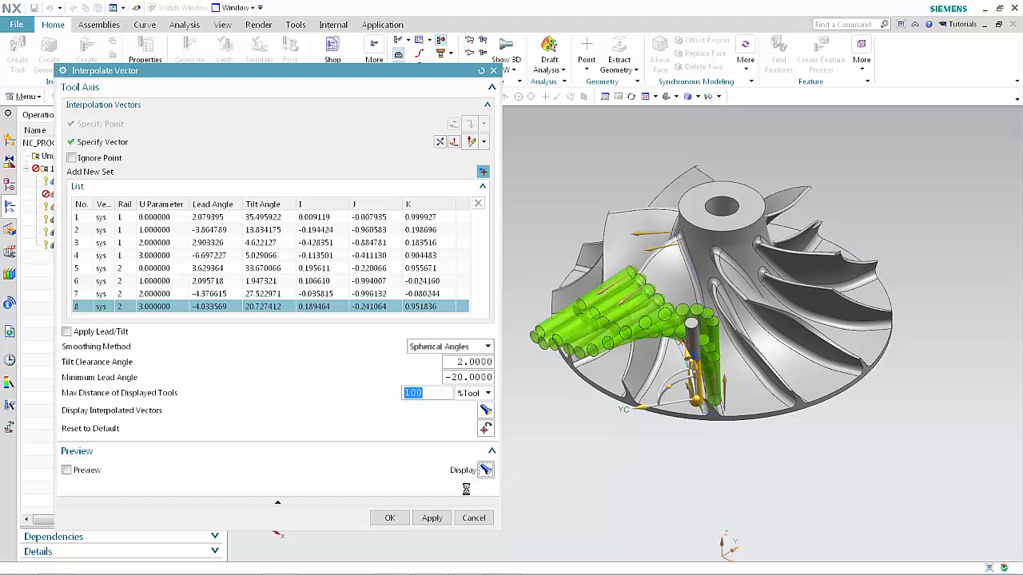
pyautogui.click(390, 518)
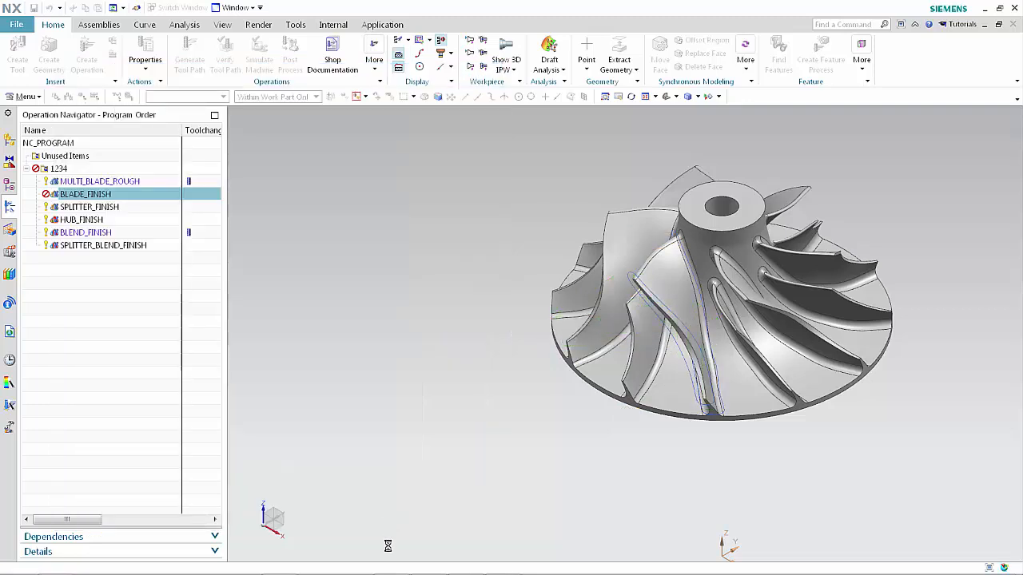
pyautogui.click(189, 565)
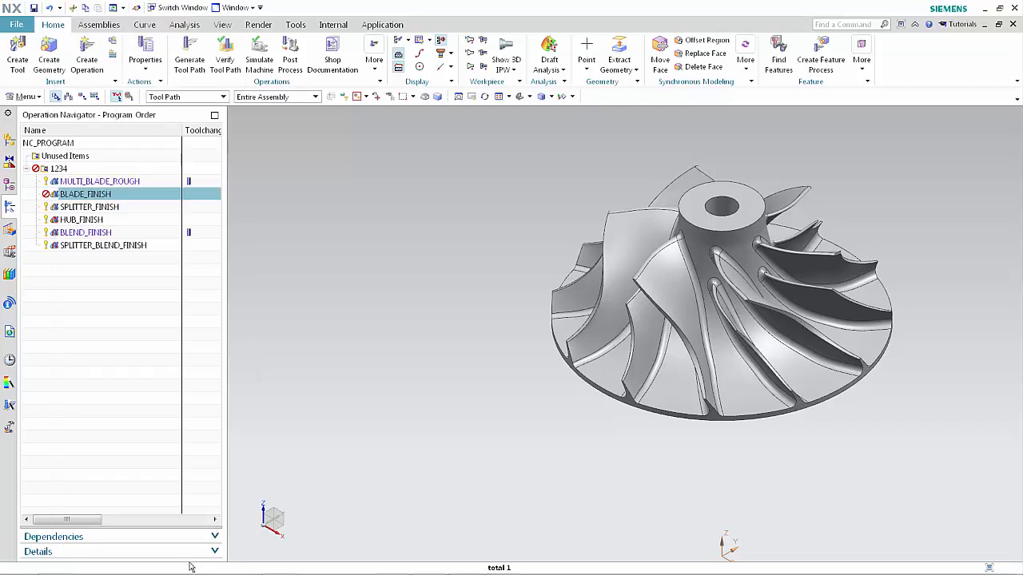